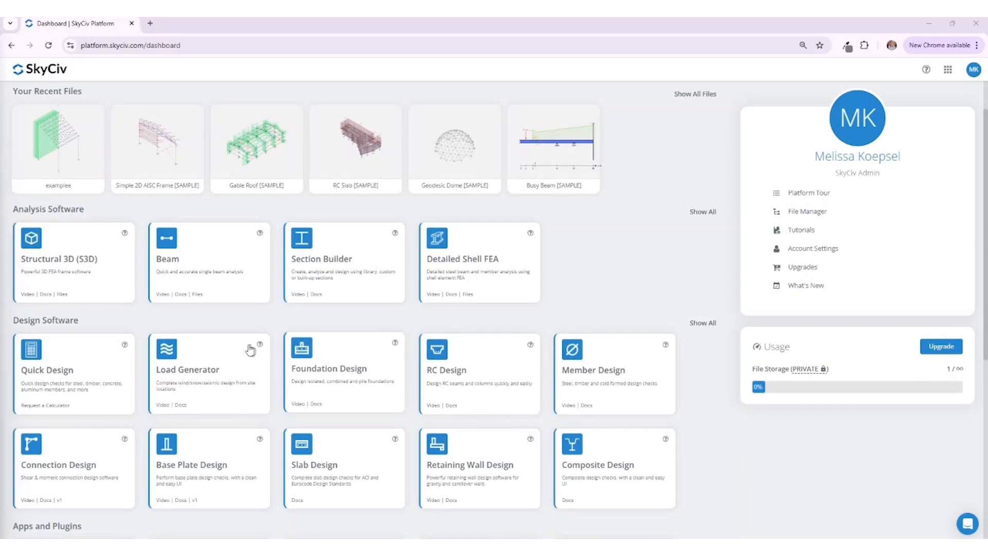
Step: Open the ACI 318-19 Strip Footing Design calculator from the Quick Design library's Foundations group and check its list of related calculators
click(72, 370)
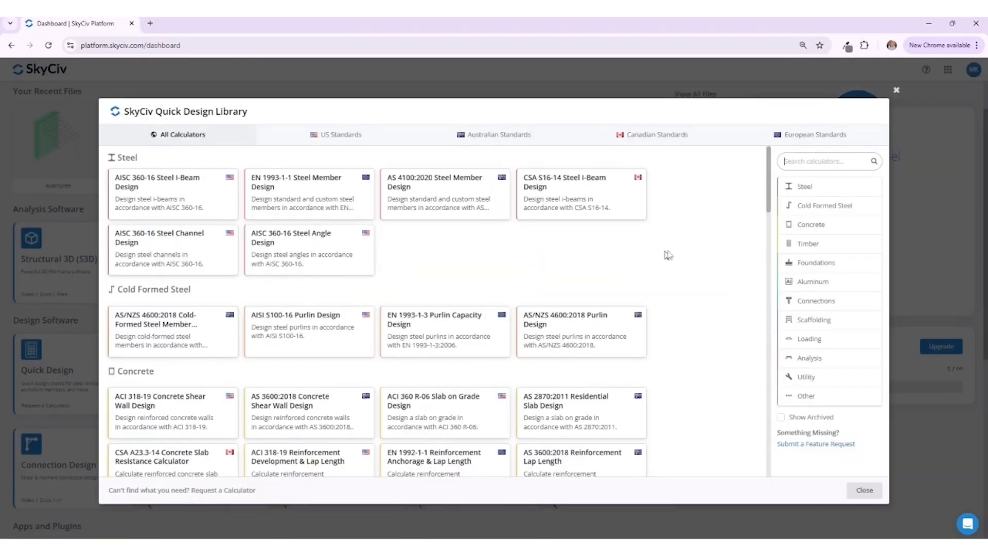
click(839, 263)
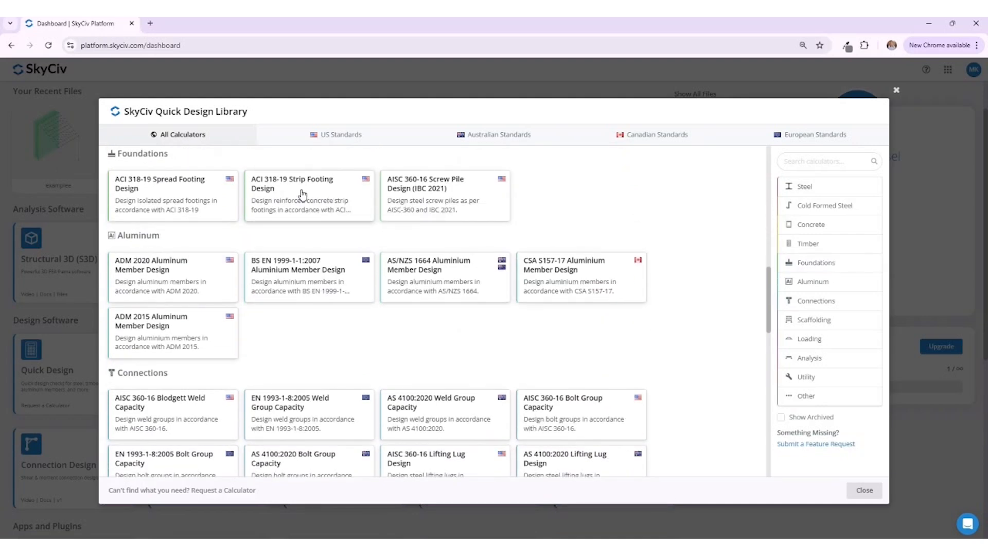
click(302, 194)
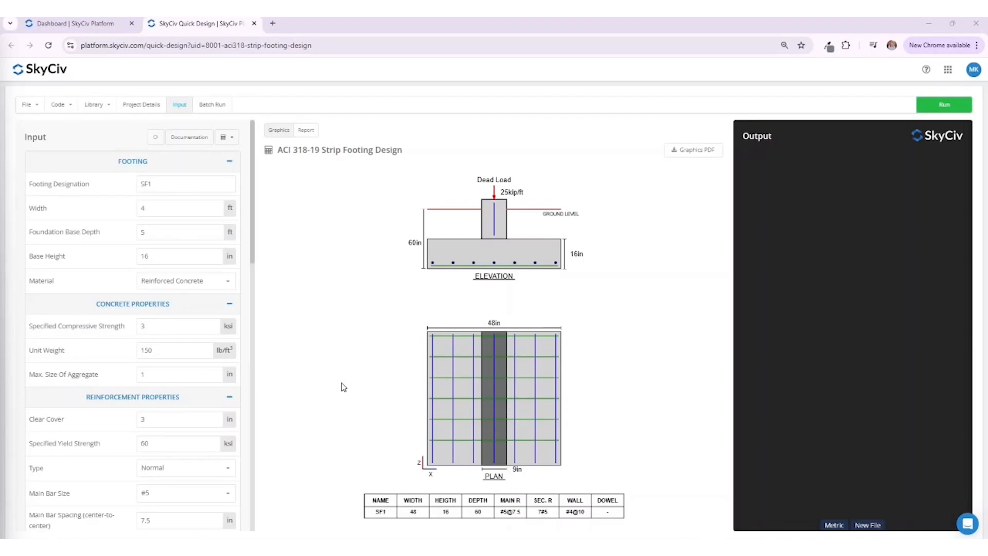
click(233, 139)
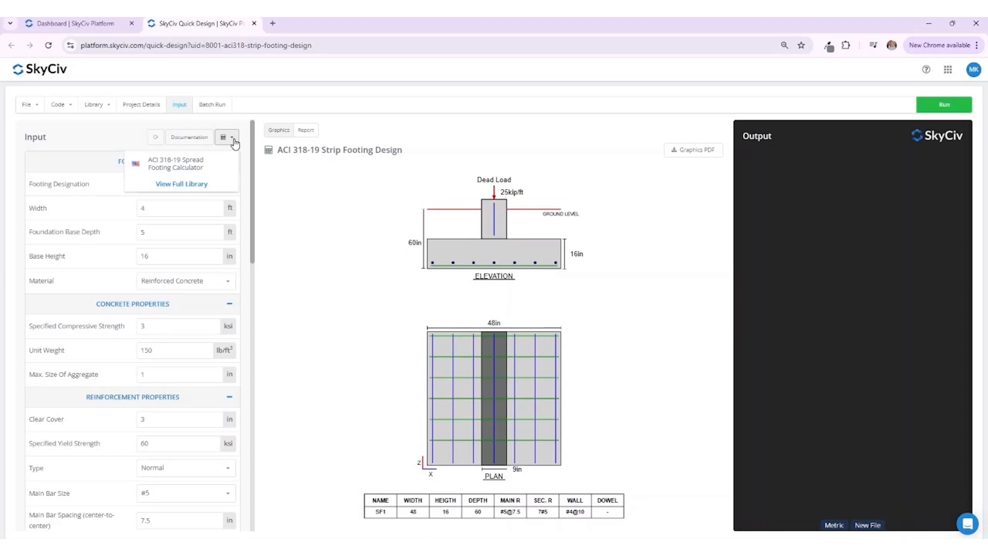
click(233, 139)
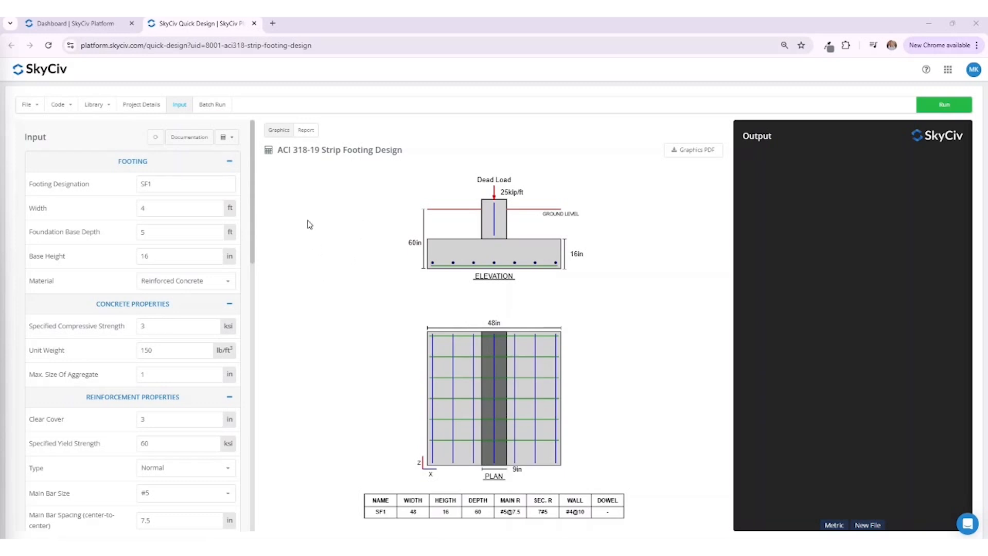
Step: Review and collapse the Footing, Concrete Properties, Reinforcement Properties, Wall and Geotech Parameters input sections one after another
click(230, 163)
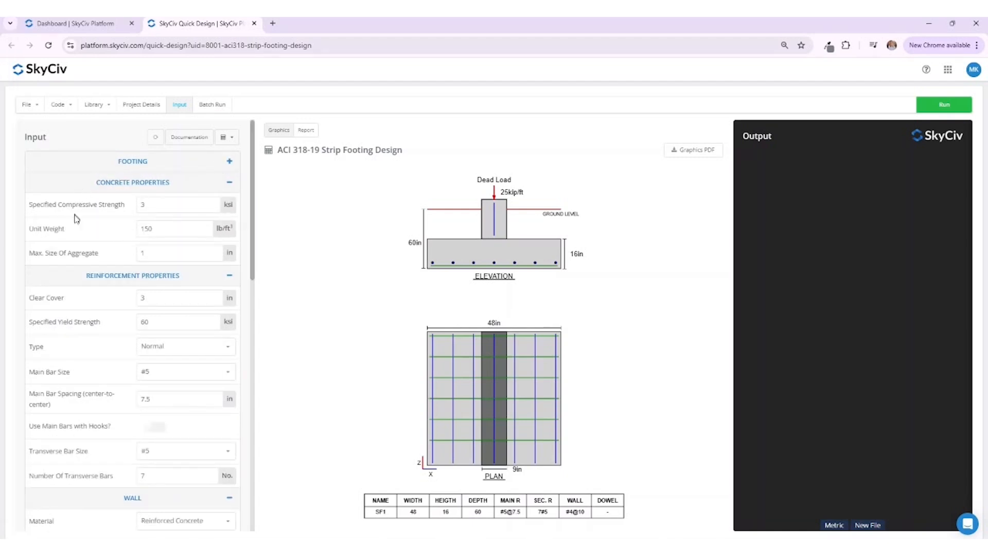
click(230, 184)
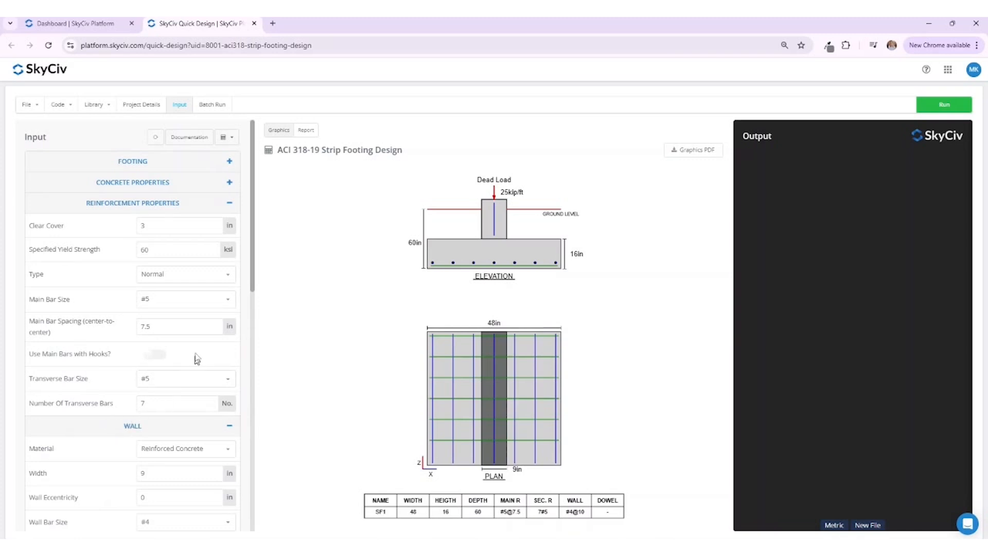
click(229, 204)
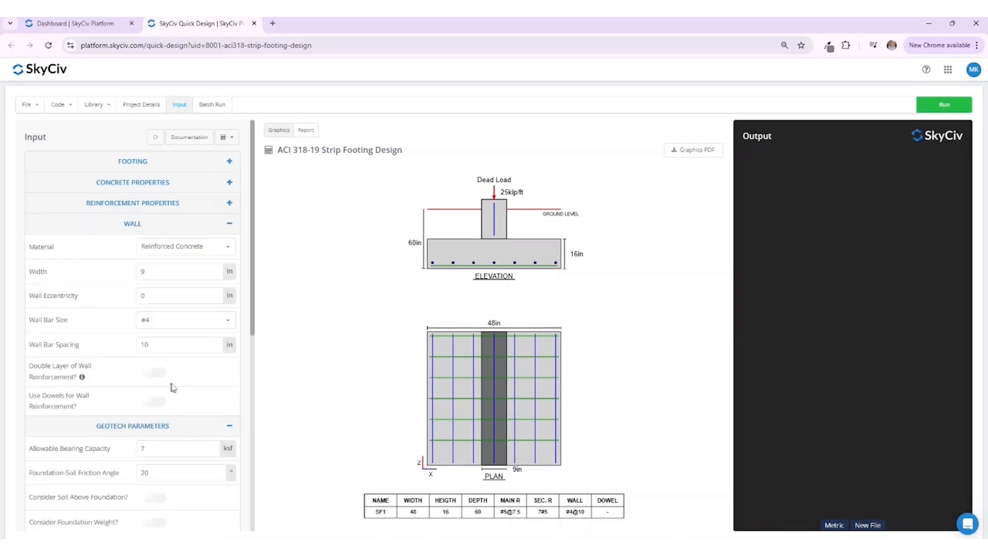
click(229, 223)
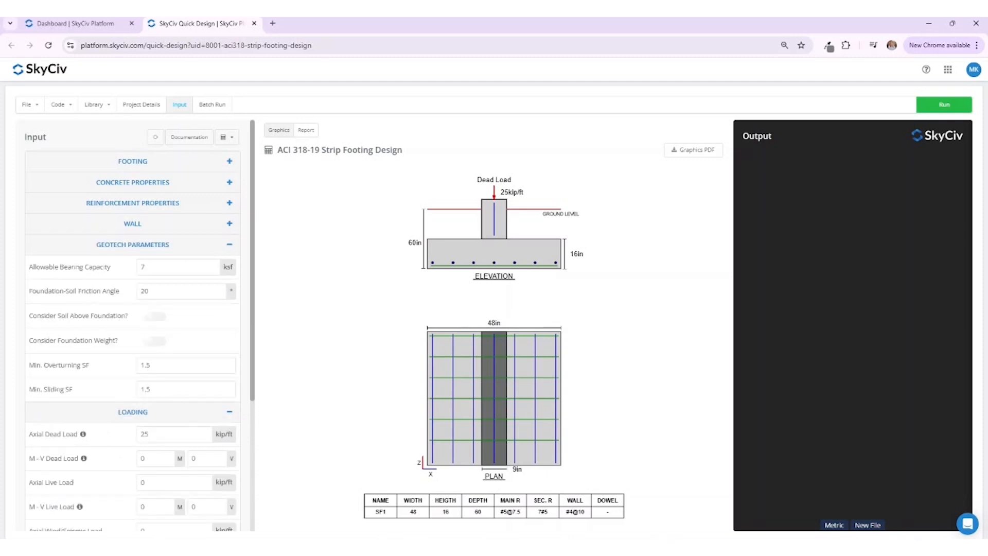
click(110, 248)
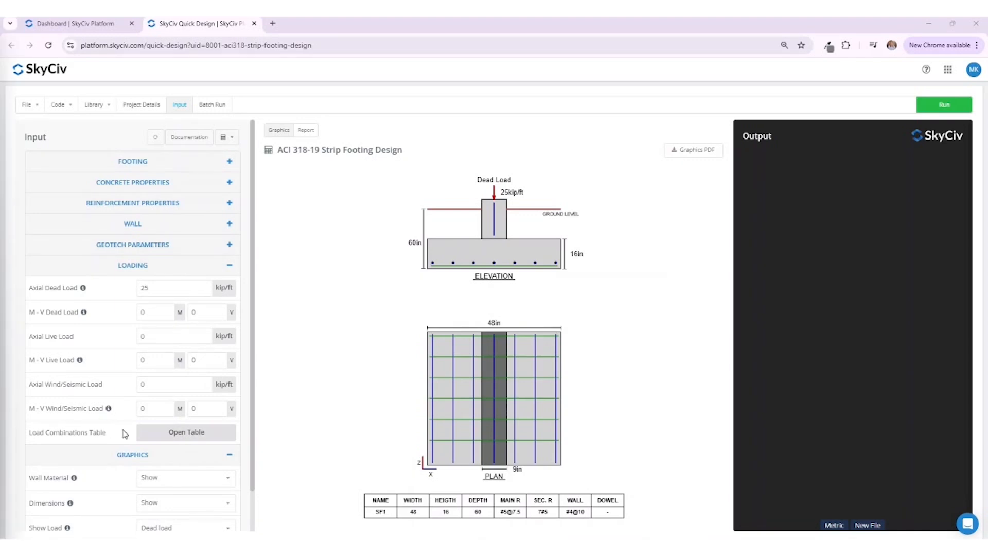
Step: Review and save the load combinations table, and collapse the Loading and Graphics input sections
click(157, 433)
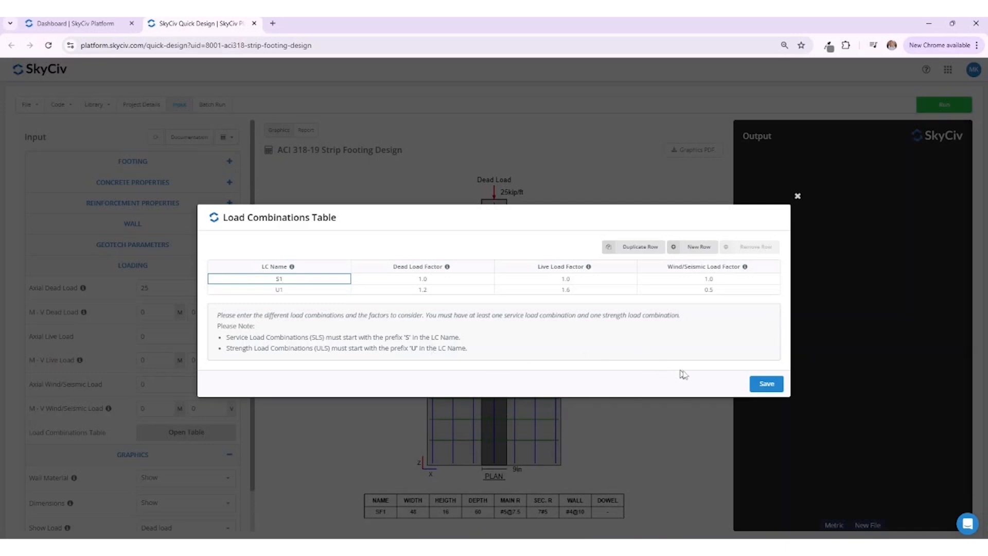
click(764, 382)
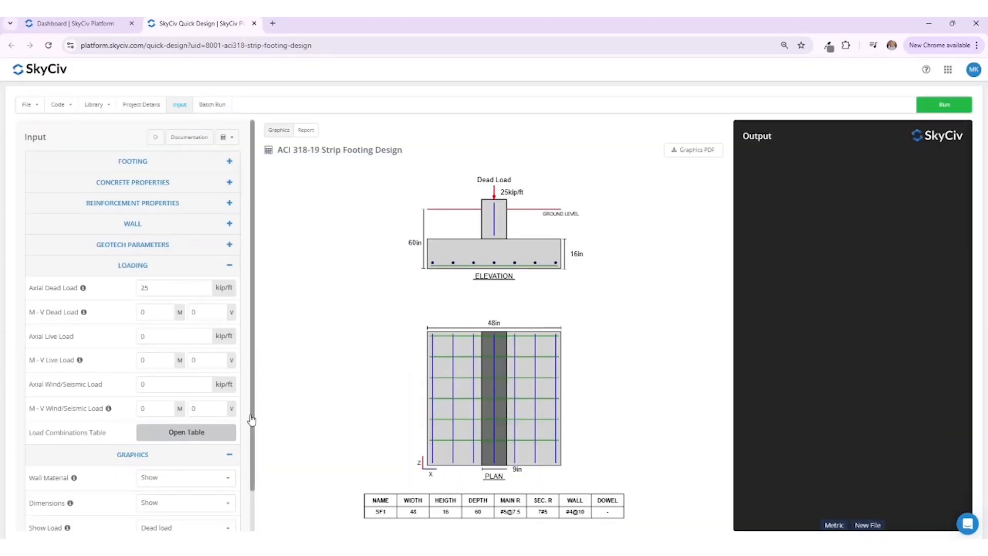
click(229, 264)
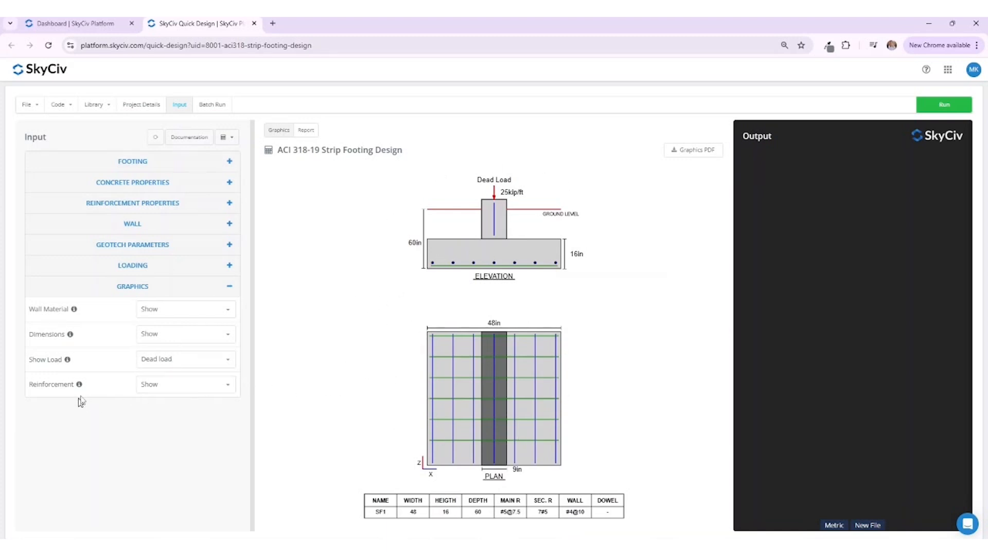
click(229, 286)
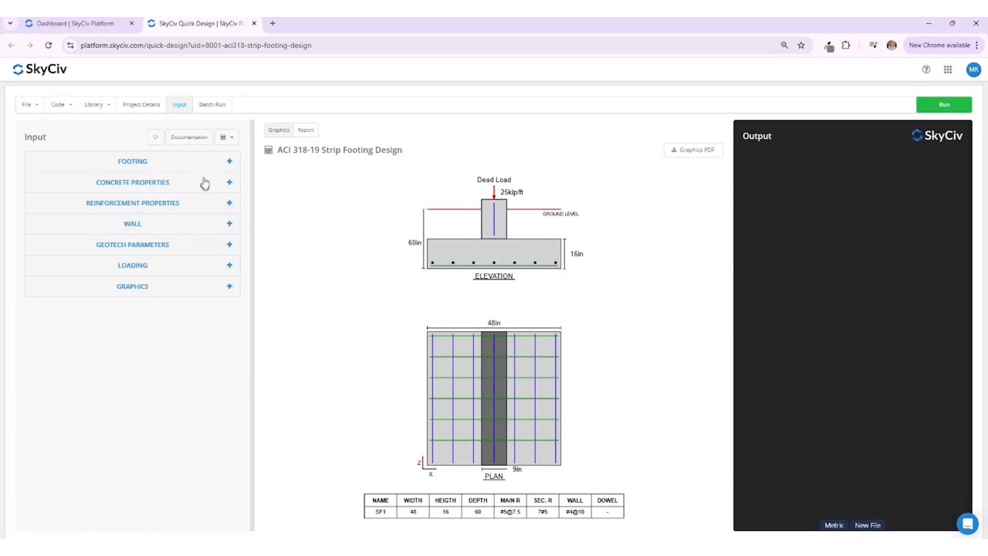
Step: Read through the strip footing calculator's documentation, including its usage guidance and FAQs
click(189, 138)
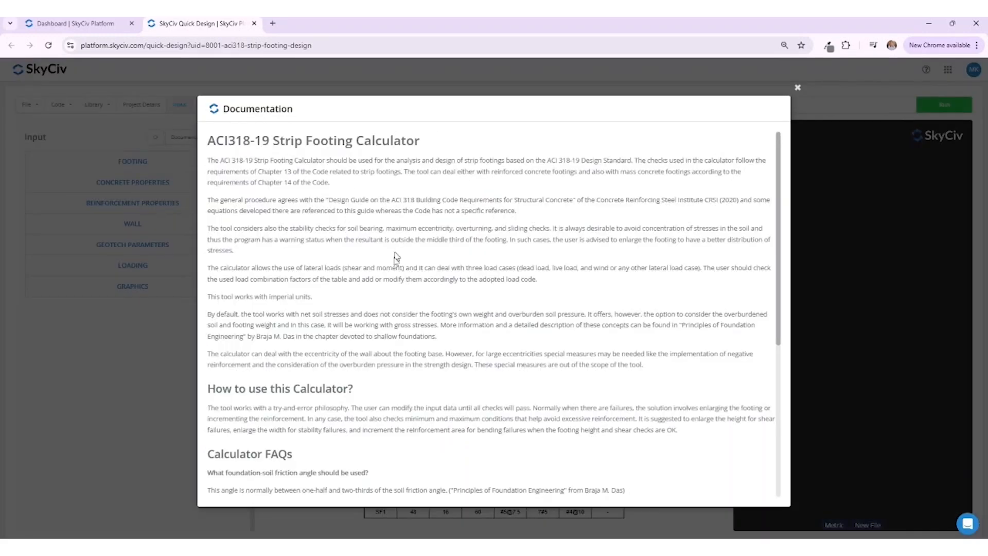
scroll(405, 315, down, 4)
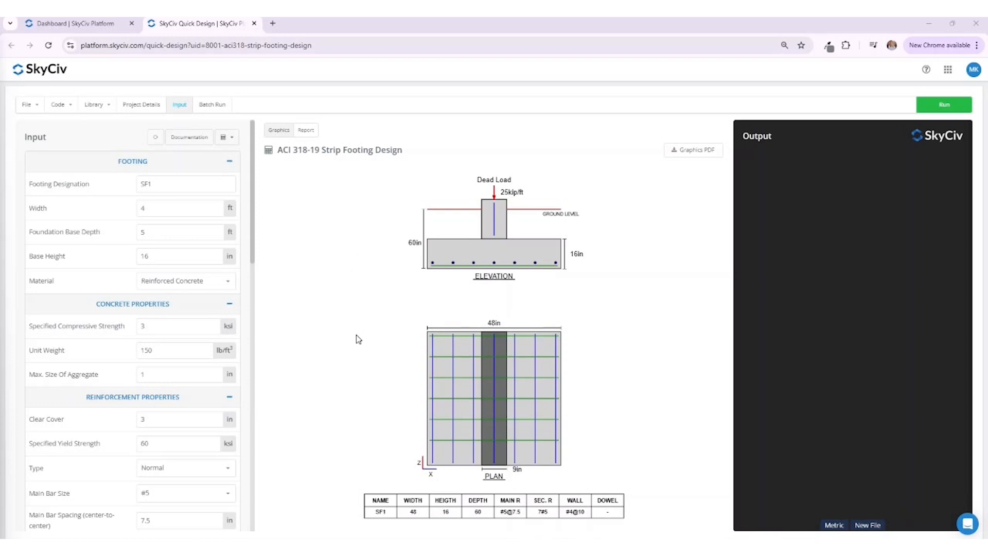
Step: Inspect the batch run's input table and results view, and return to the single-footing input
click(222, 108)
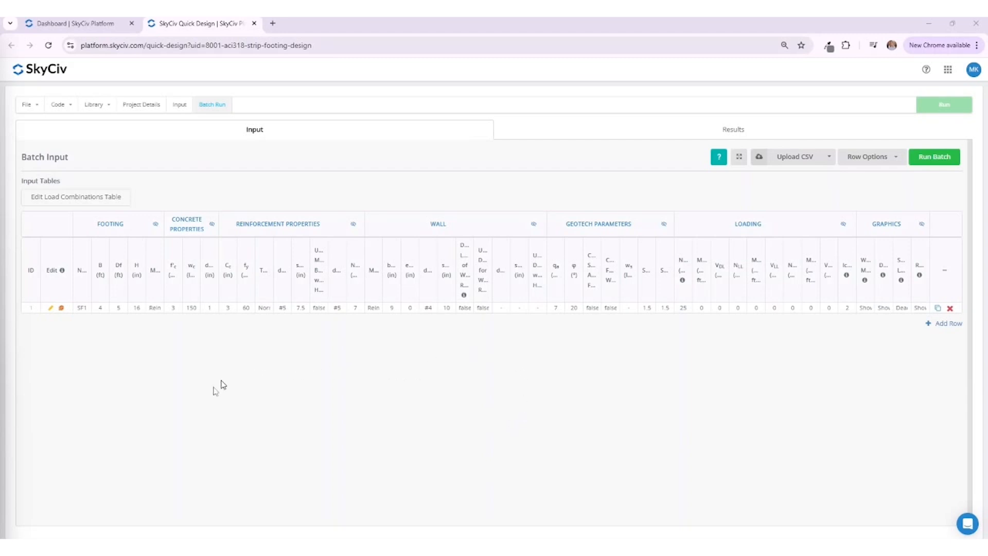
click(517, 133)
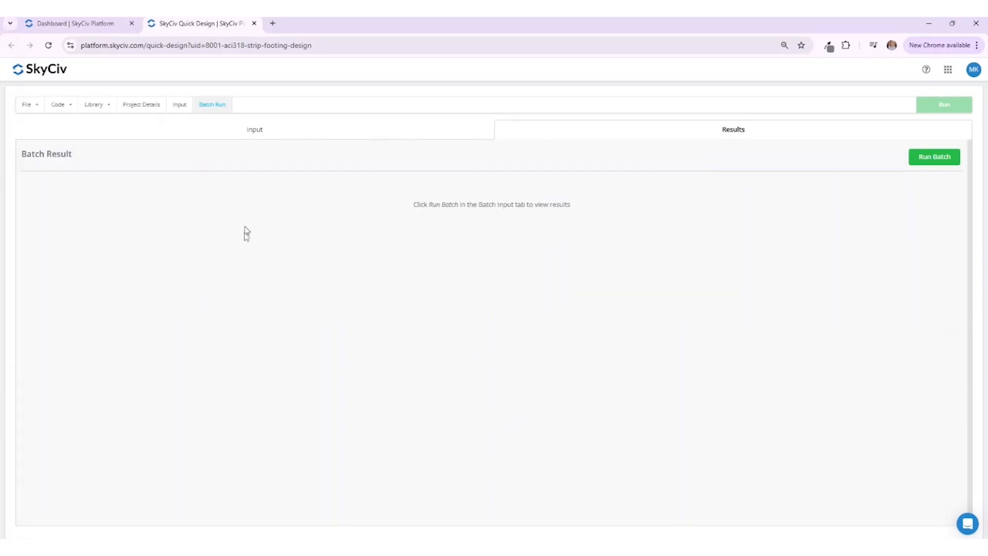
click(345, 142)
click(178, 105)
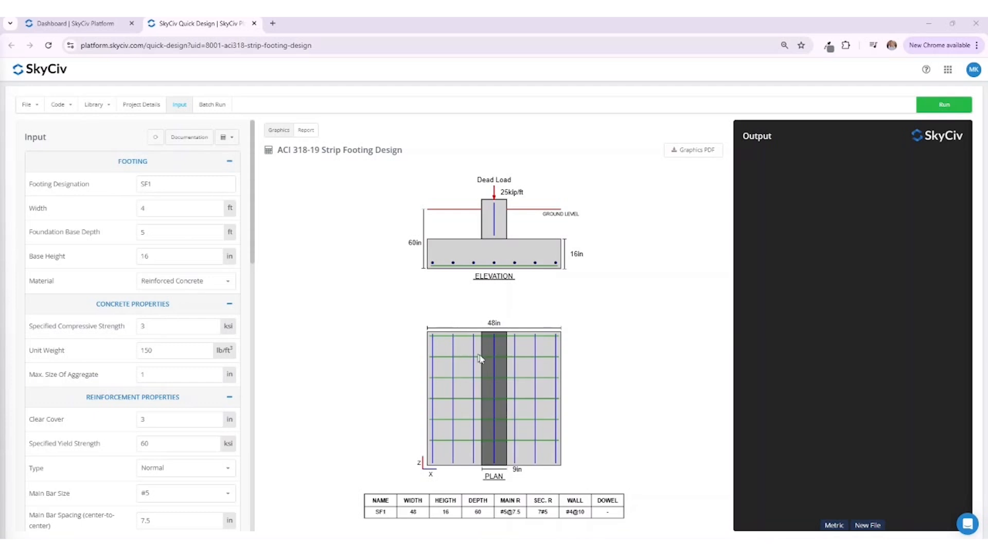
Step: Run the strip footing design and review its stability, strength and detailing checks in the output
click(944, 104)
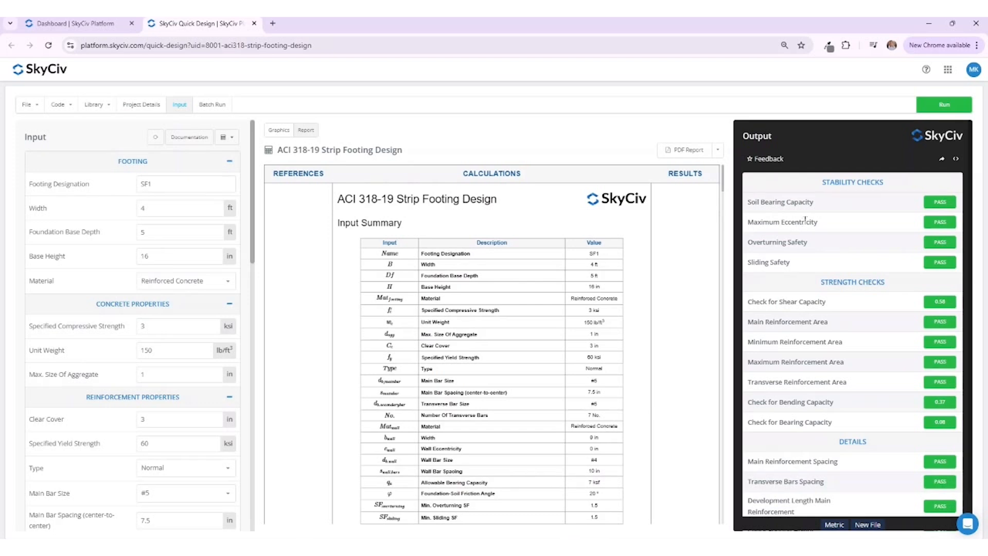
scroll(836, 224, down, 1)
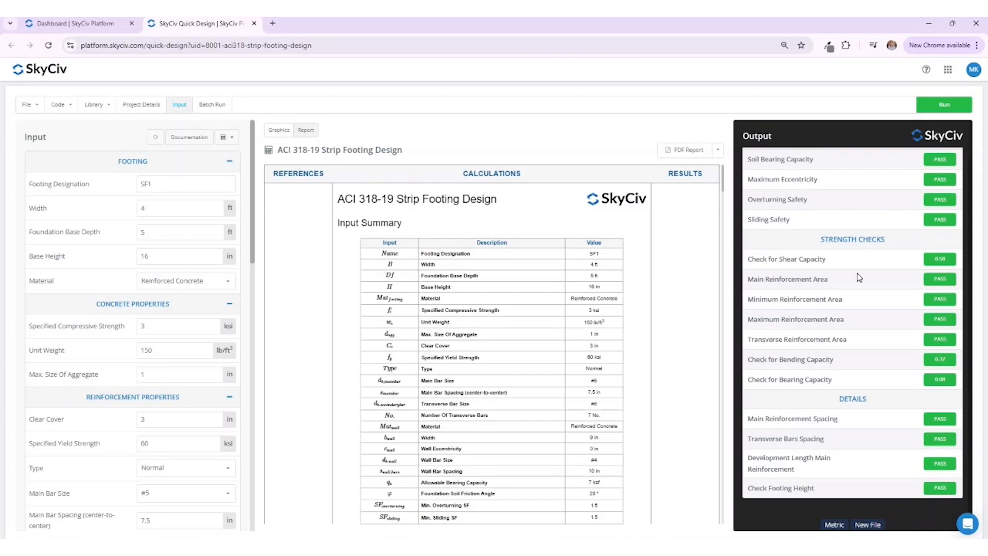
scroll(871, 412, up, 1)
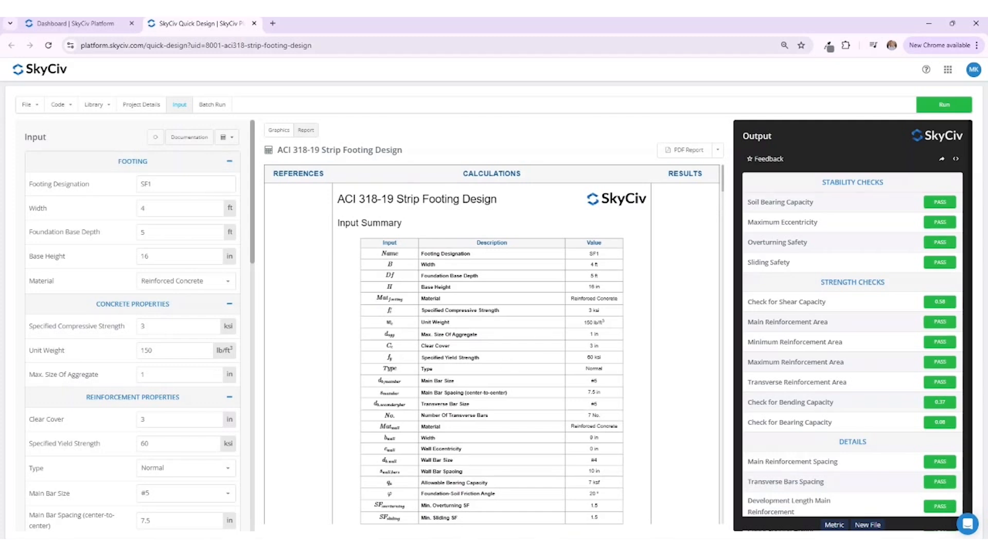
Step: Generate and download the PDF design report, comparing the footing's graphics and report views while it is being prepared
click(690, 148)
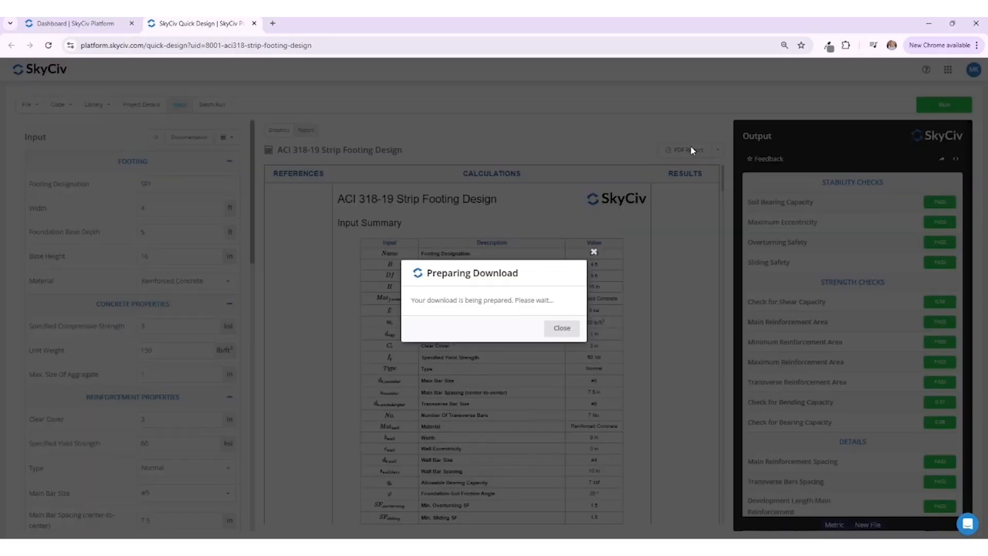
click(593, 252)
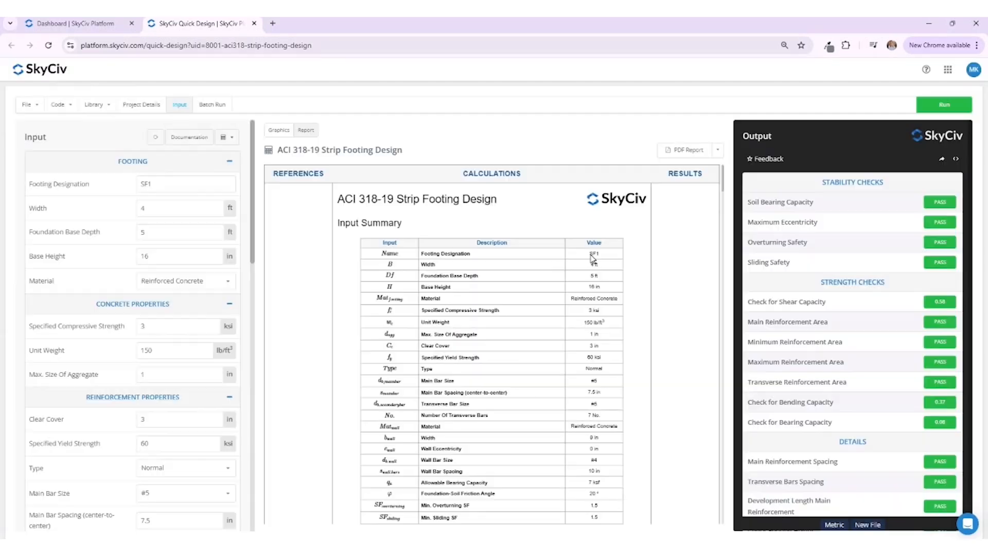
click(278, 131)
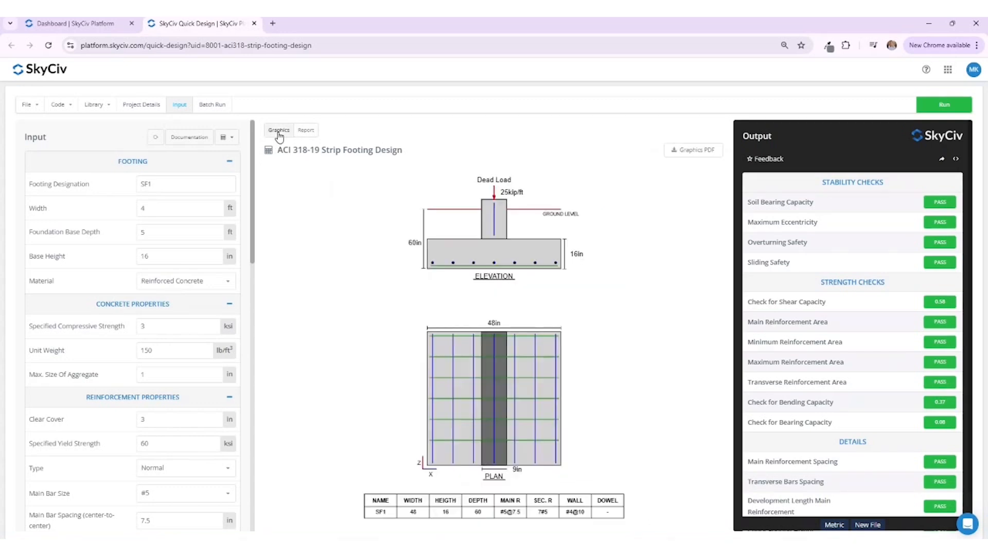
click(306, 130)
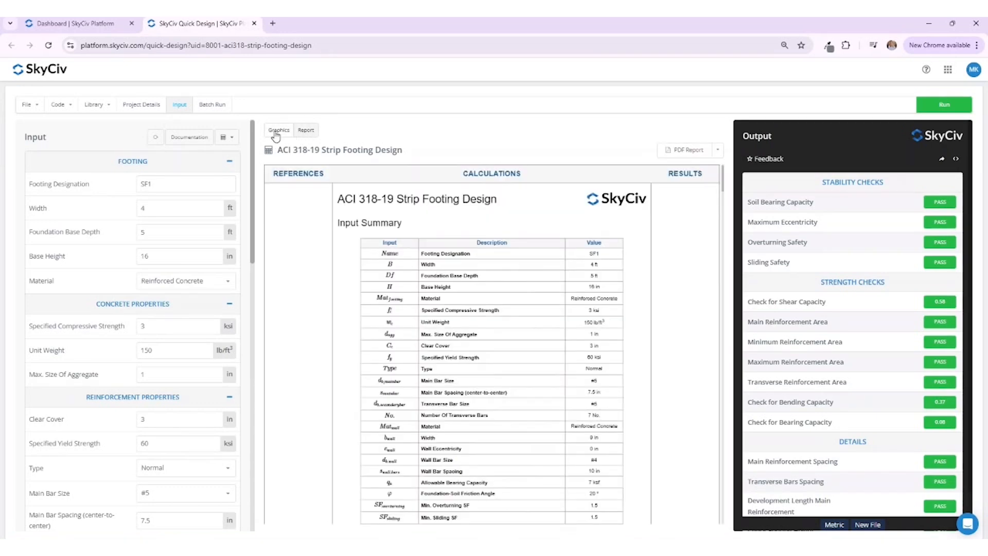
click(278, 131)
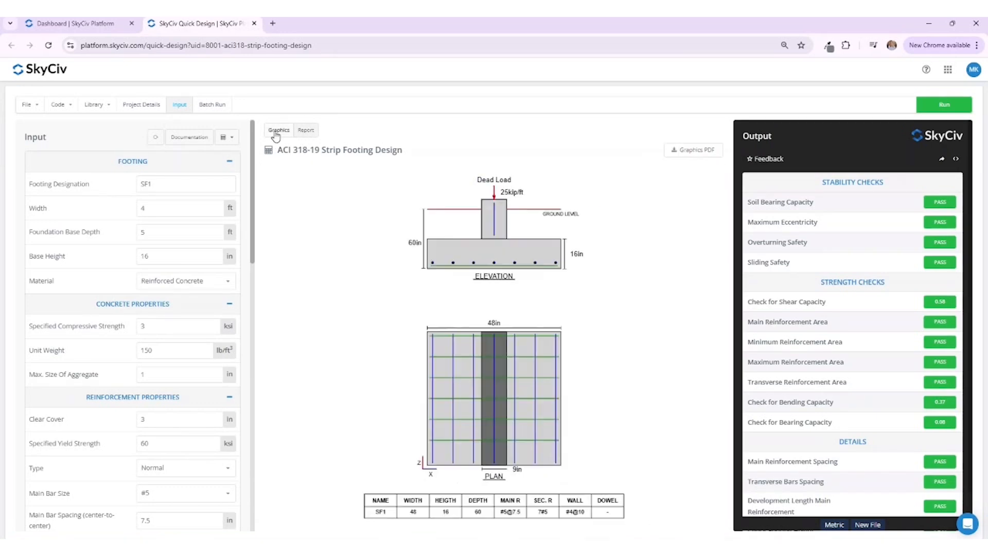
click(305, 130)
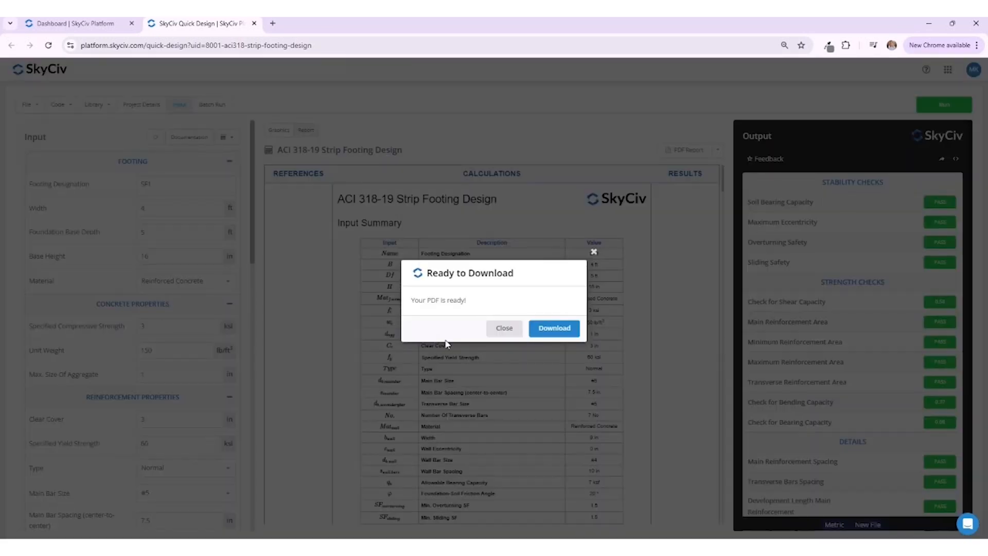
click(554, 328)
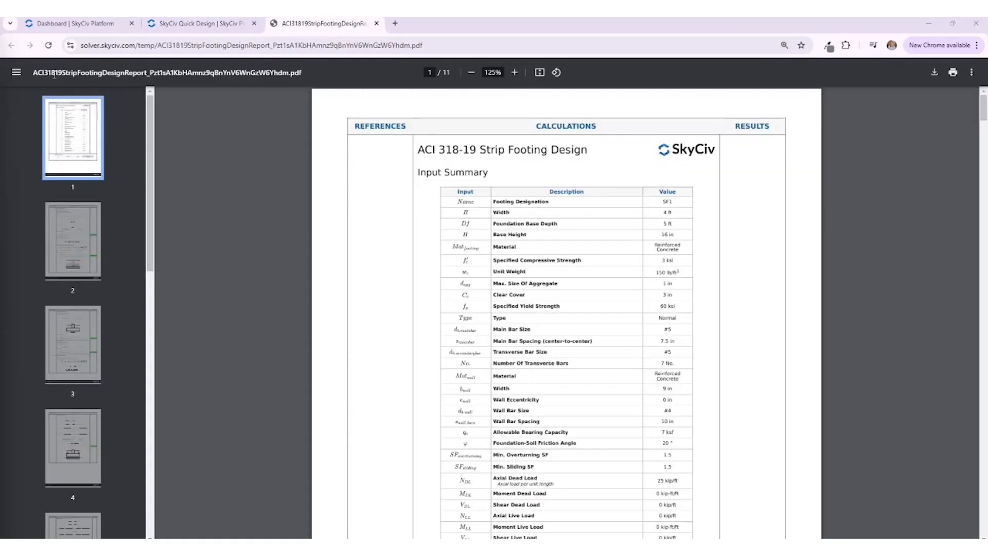
Step: Hide the PDF's page thumbnails and read the report's input summary, load combinations and footing stability calculations
click(16, 72)
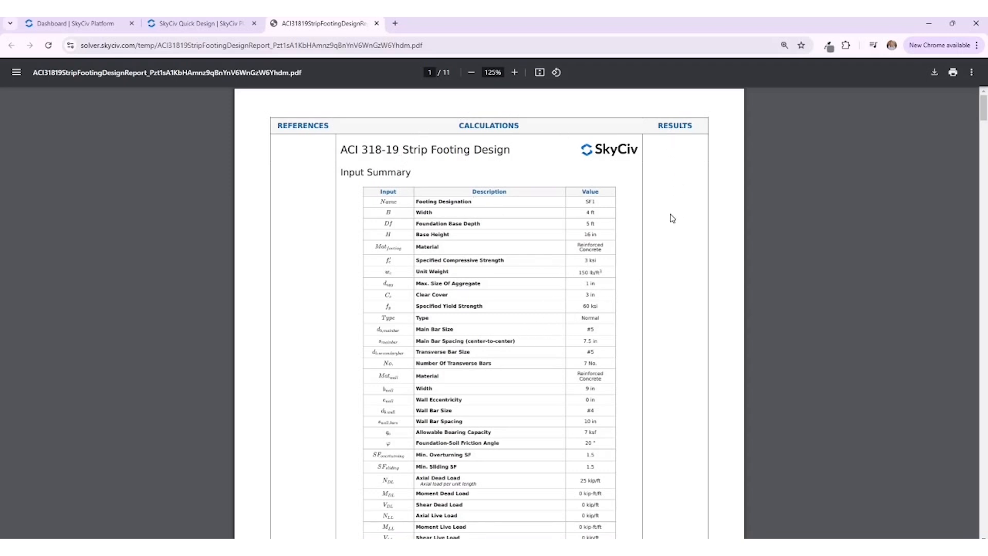
scroll(672, 218, down, 5)
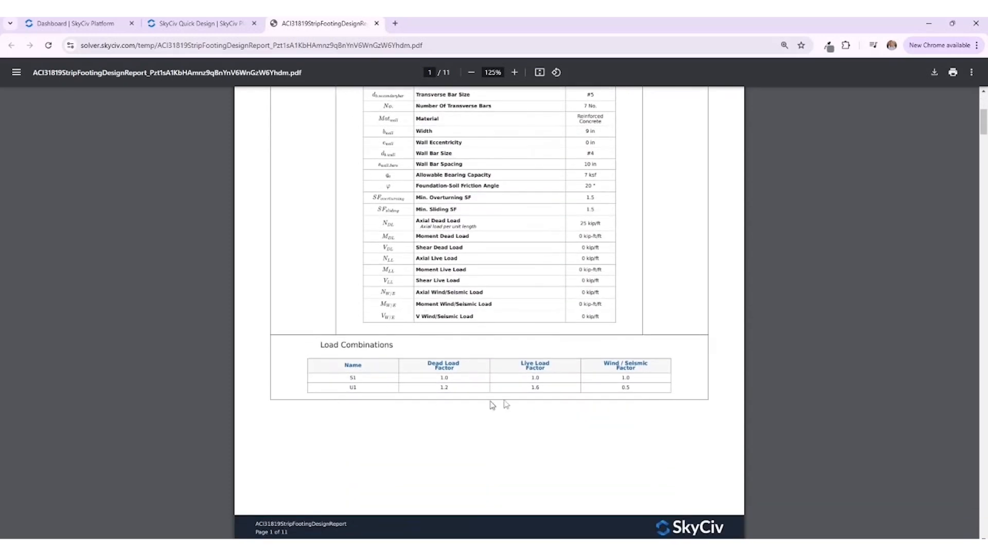
scroll(491, 404, down, 9)
scroll(494, 345, down, 1)
scroll(494, 345, up, 1)
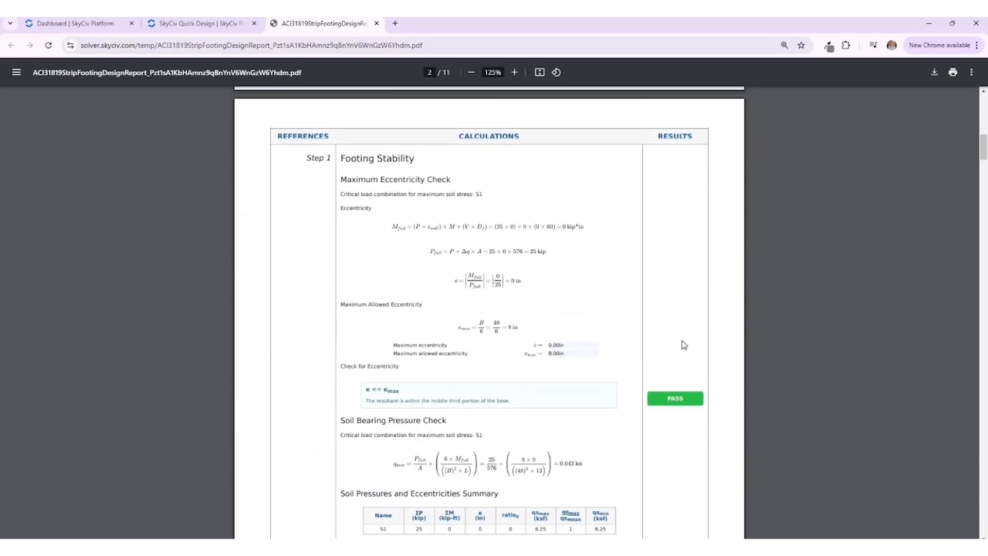
scroll(687, 361, down, 6)
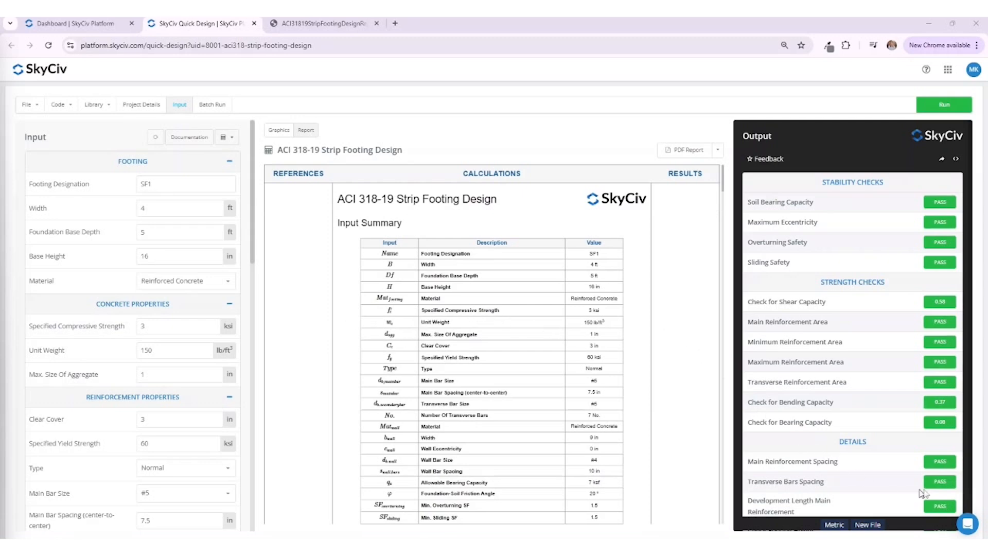
Step: Open the support chat and show its messages section for contacting the SkyCiv team
click(968, 527)
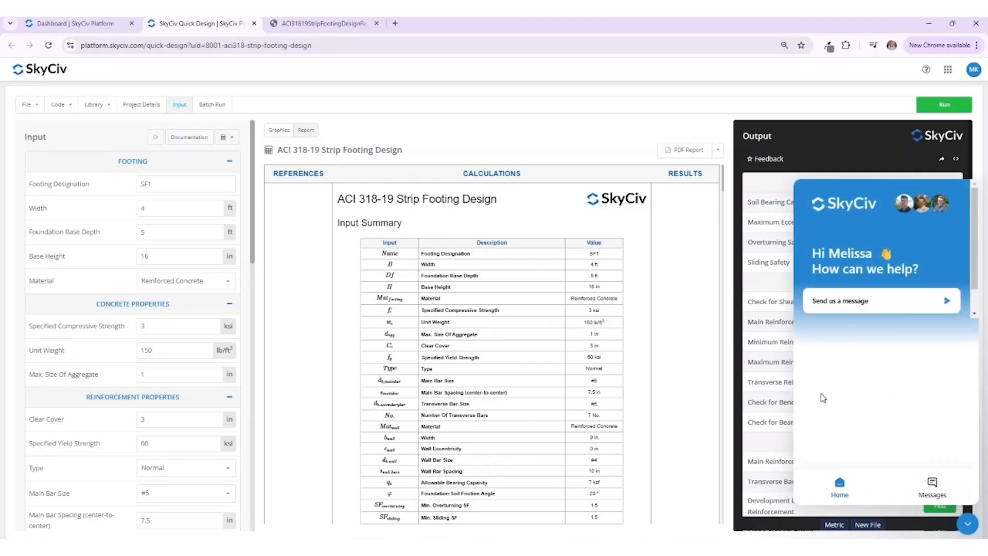
click(929, 494)
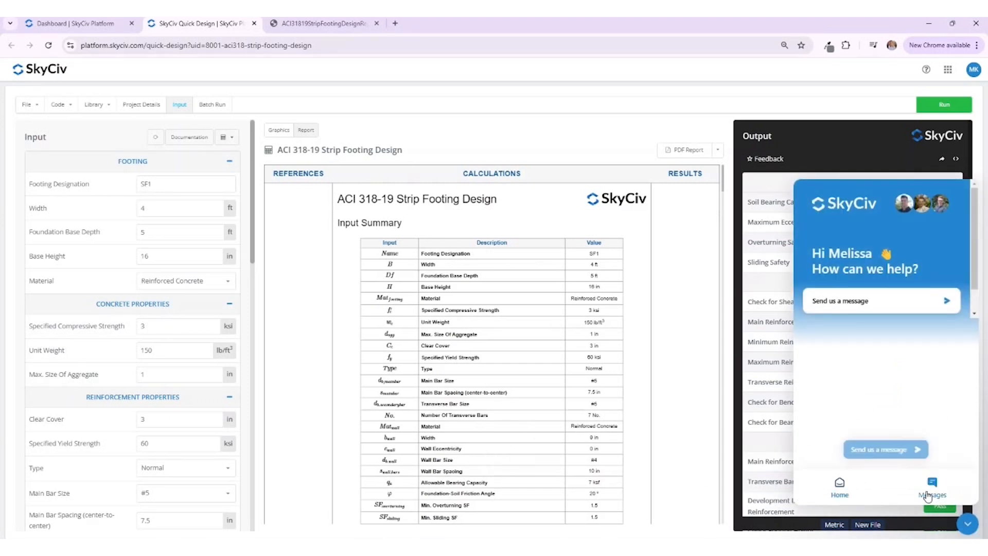